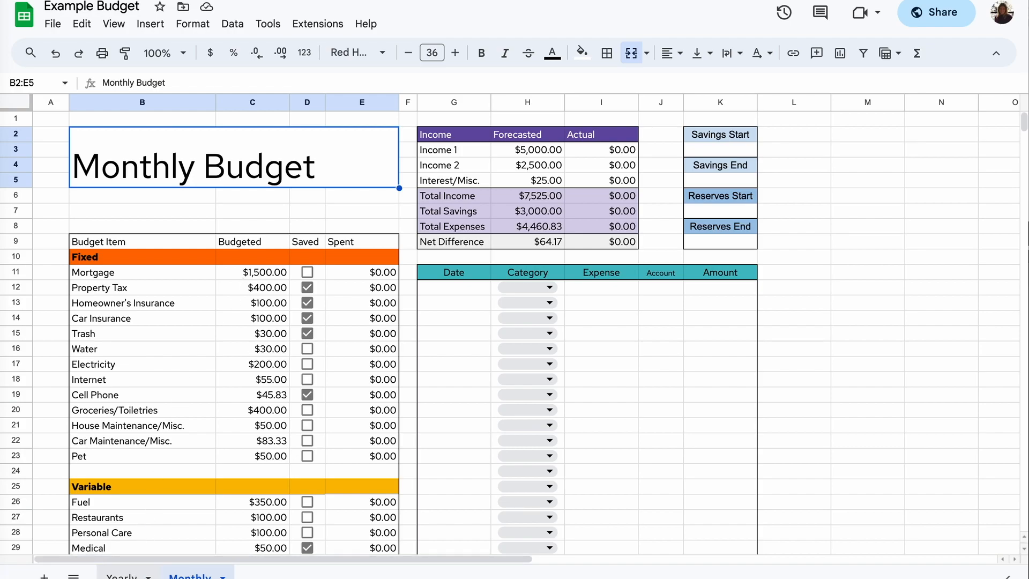
Step: Review the Yearly sheet, highlighting its Reserves table (B45:D55) and the Yearly Budget title
{"action": "left_click", "coordinate": [122, 575]}
{"action": "scroll", "coordinate": [130, 512], "scroll_direction": "down", "scroll_amount": 1}
{"action": "scroll", "coordinate": [130, 510], "scroll_direction": "down", "scroll_amount": 9}
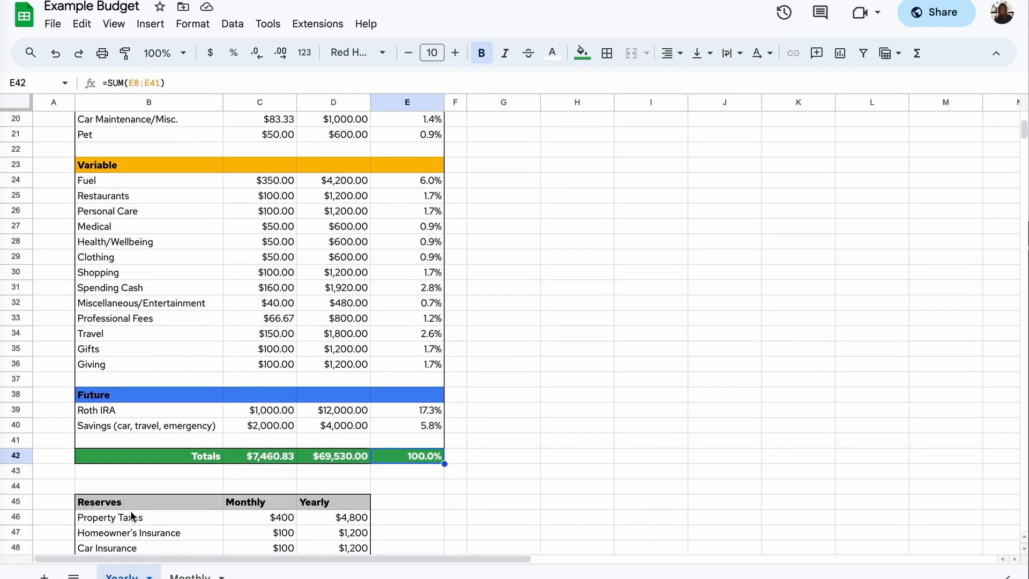
{"action": "left_click_drag", "start_coordinate": [150, 345], "coordinate": [351, 507]}
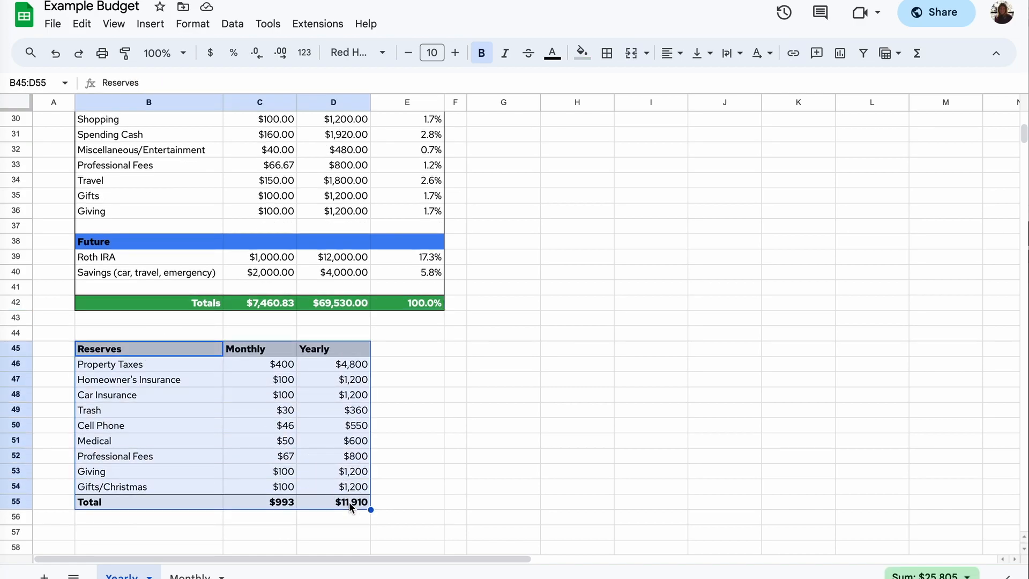
{"action": "scroll", "coordinate": [348, 504], "scroll_direction": "up", "scroll_amount": 10}
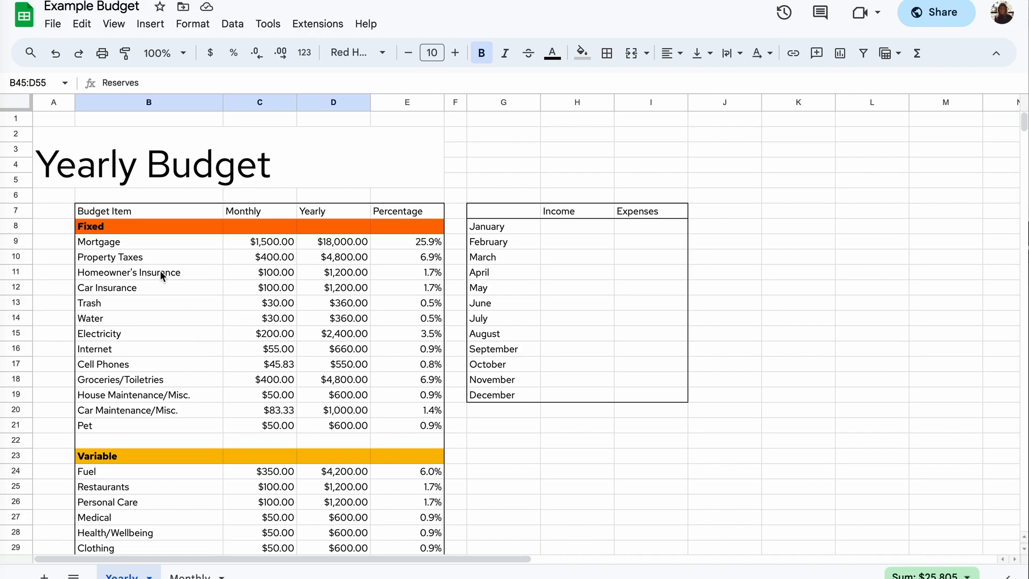
{"action": "left_click", "coordinate": [184, 170]}
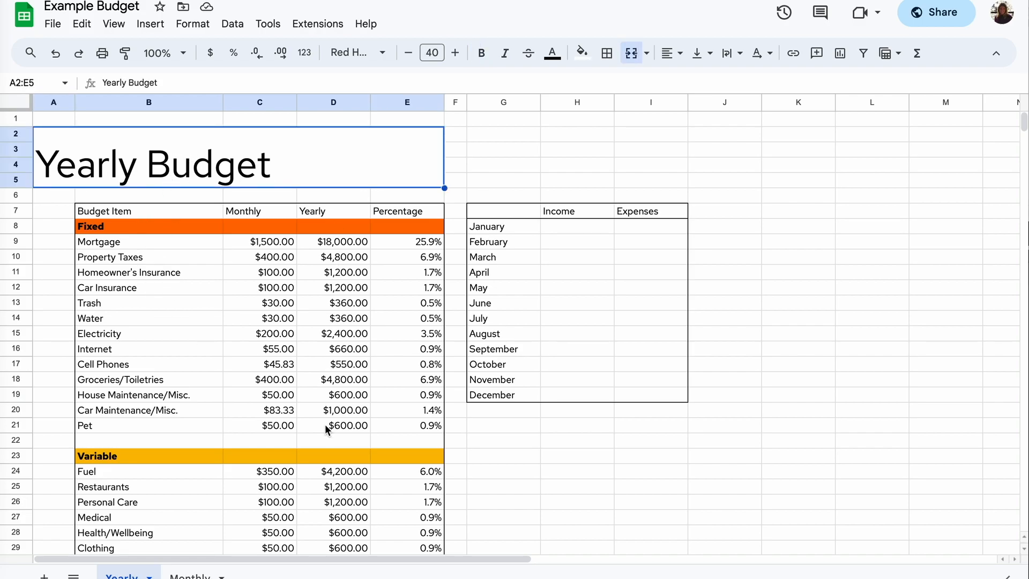
Step: Return to the Monthly sheet and look at its sheet options, including Duplicate, without applying any
{"action": "left_click", "coordinate": [193, 576]}
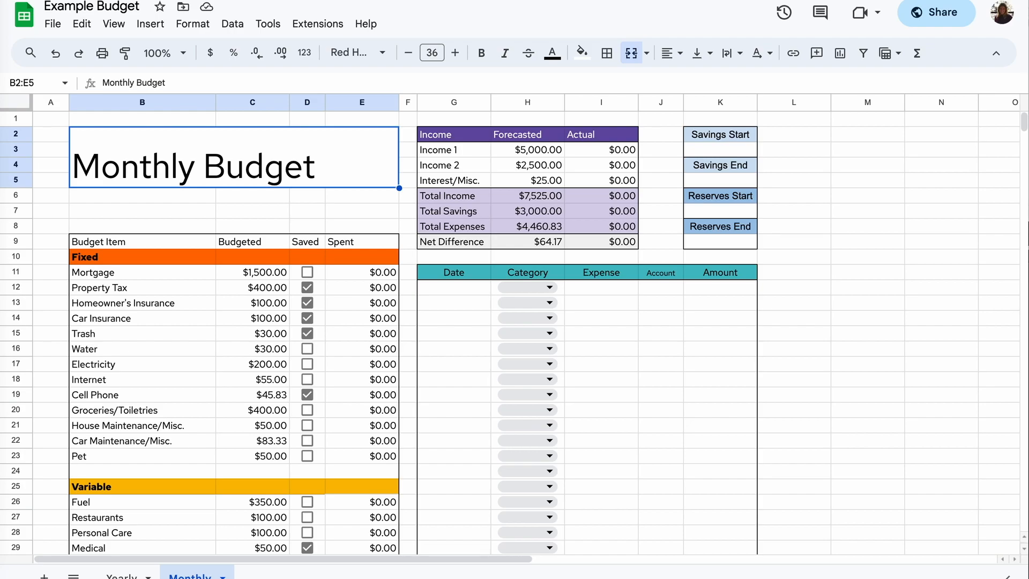
{"action": "left_click", "coordinate": [222, 575]}
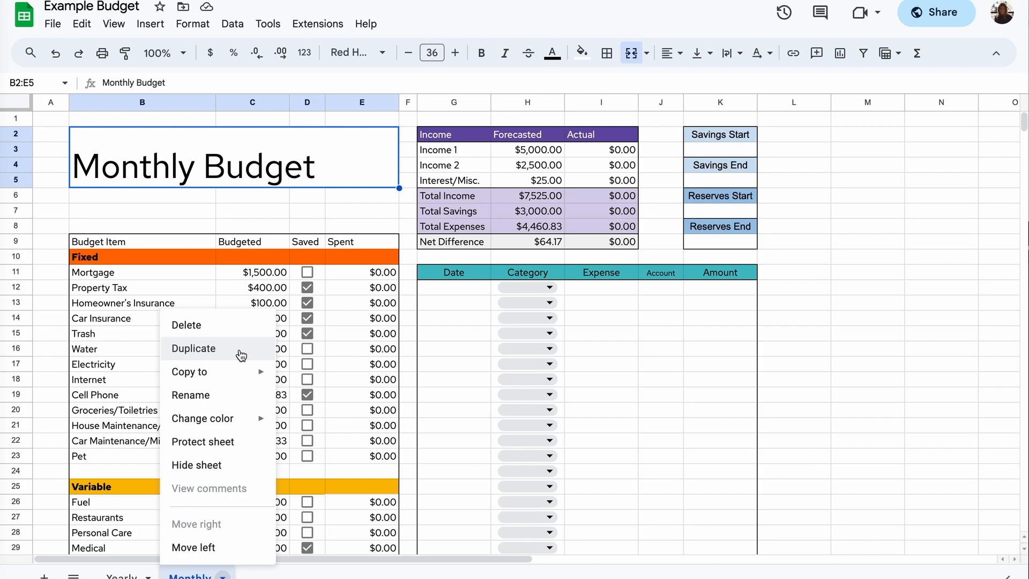
{"action": "left_click", "coordinate": [203, 212]}
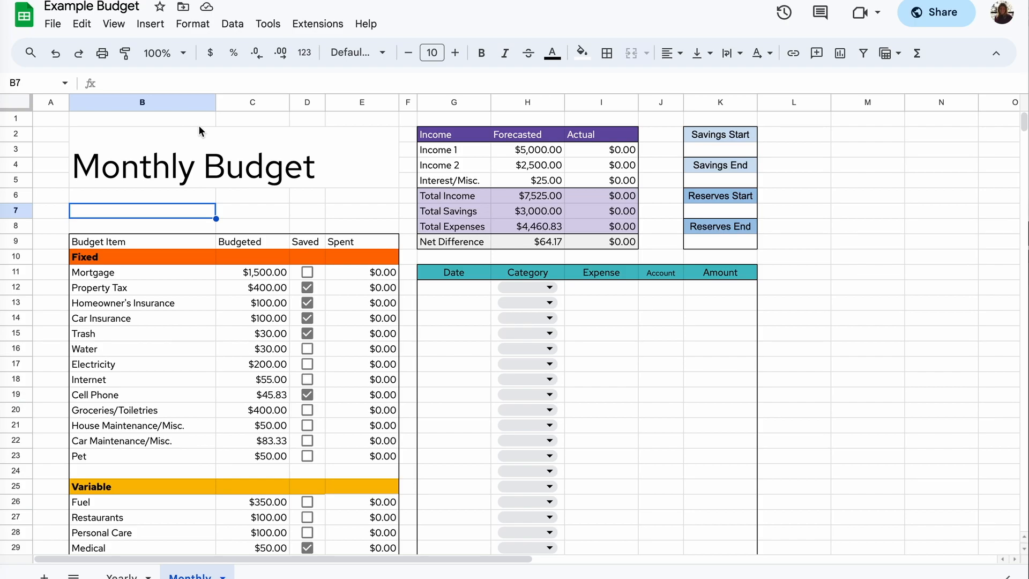
Step: Review the monthly budget table (B9:E46), including the Budget Item header and the Budgeted amounts of the Fixed section
{"action": "left_click", "coordinate": [155, 238]}
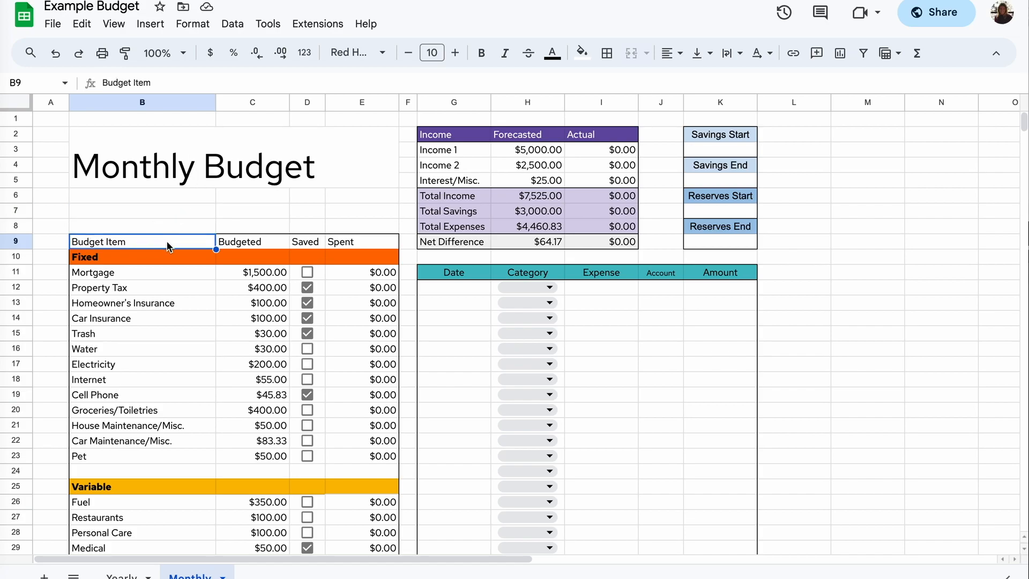
{"action": "left_click_drag", "start_coordinate": [183, 241], "coordinate": [379, 348]}
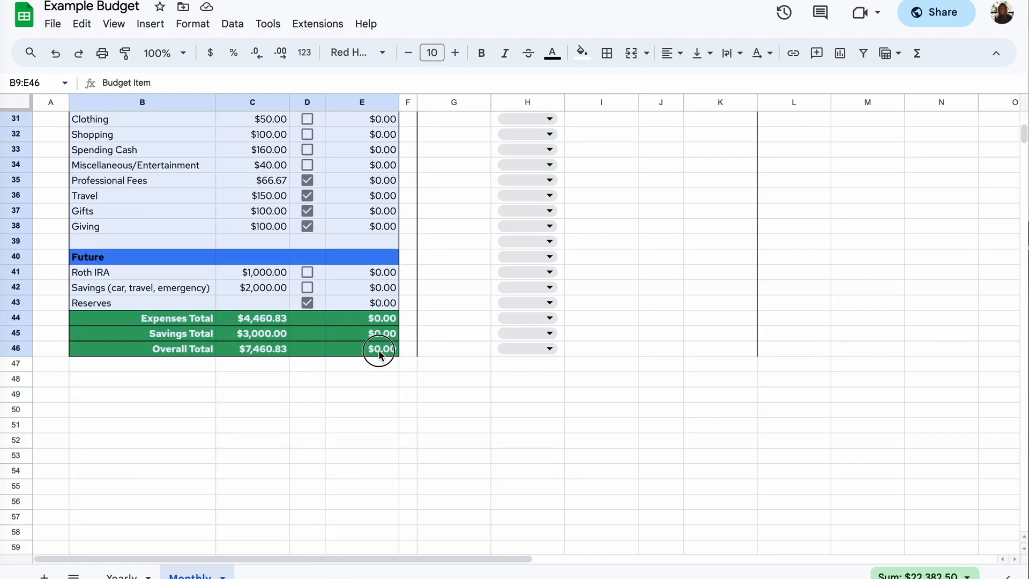
{"action": "scroll", "coordinate": [379, 369], "scroll_direction": "up", "scroll_amount": 8}
{"action": "scroll", "coordinate": [379, 374], "scroll_direction": "up", "scroll_amount": 1}
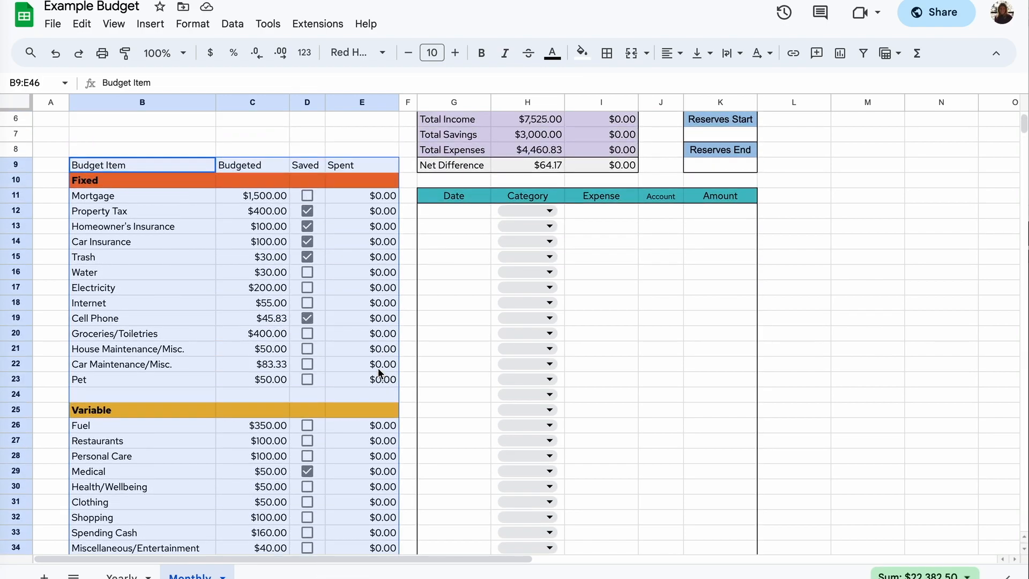
{"action": "left_click", "coordinate": [191, 167]}
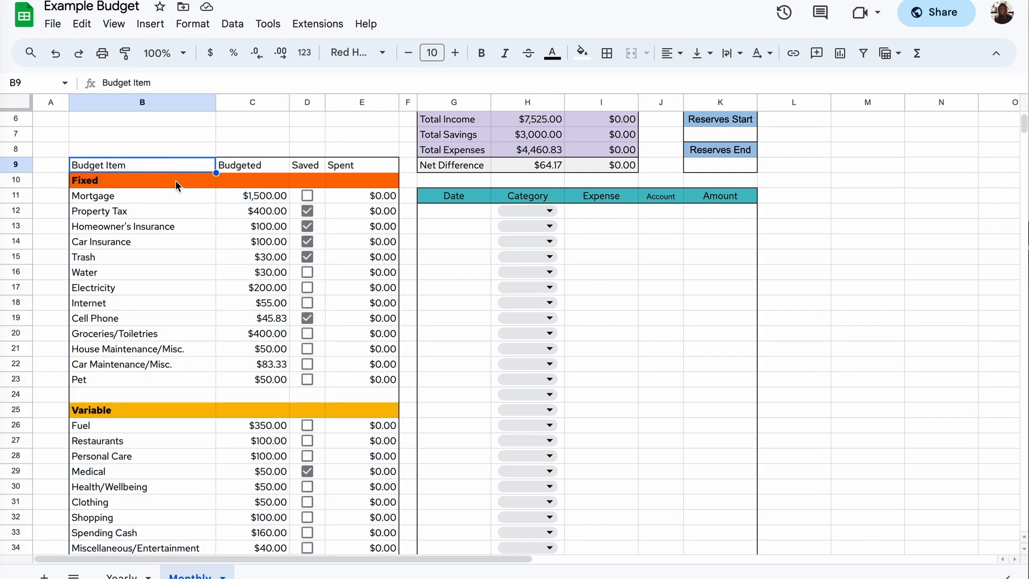
{"action": "scroll", "coordinate": [175, 180], "scroll_direction": "down", "scroll_amount": 1}
{"action": "left_click_drag", "start_coordinate": [253, 150], "coordinate": [259, 362]}
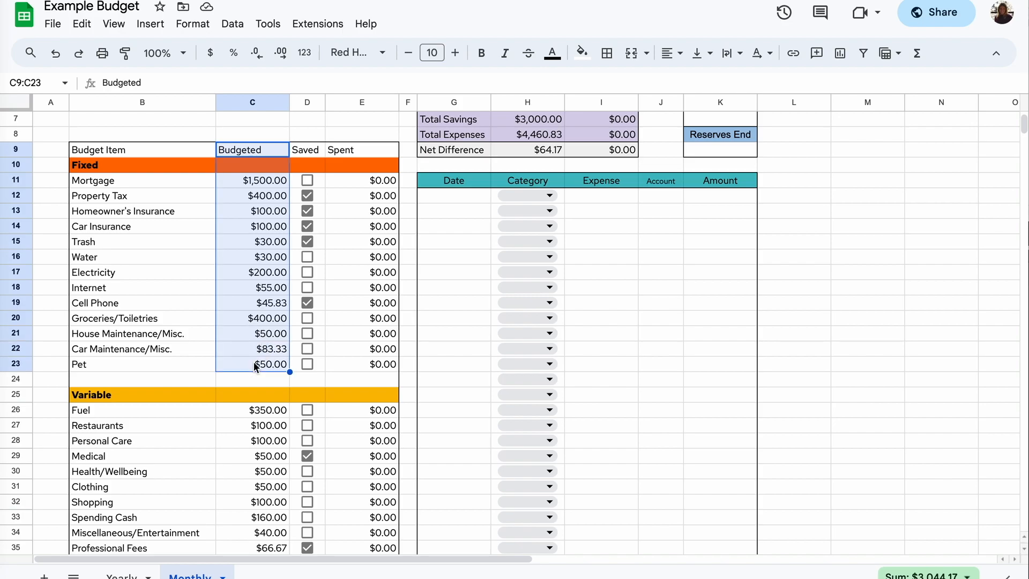
Step: Examine the Saved column's checkboxes in the Fixed section, clearing and re-ticking the one for Property Tax
{"action": "left_click", "coordinate": [312, 152]}
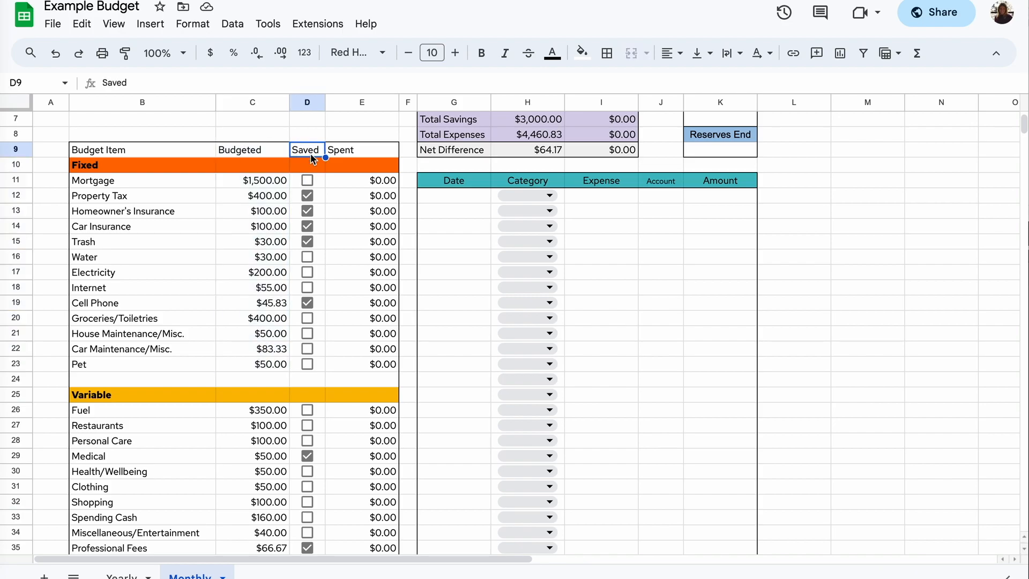
{"action": "left_click_drag", "start_coordinate": [310, 149], "coordinate": [310, 369]}
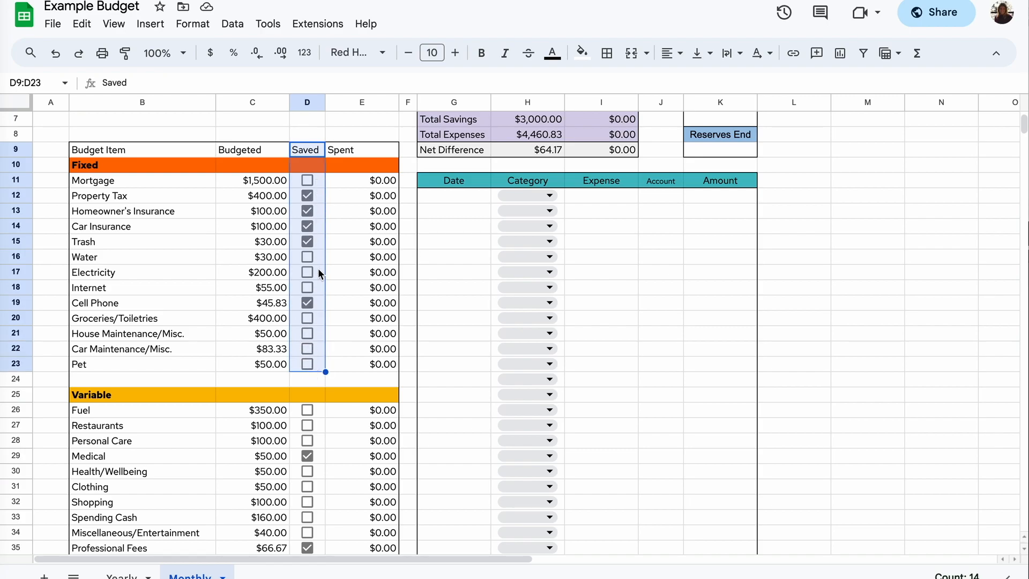
{"action": "left_click", "coordinate": [318, 365]}
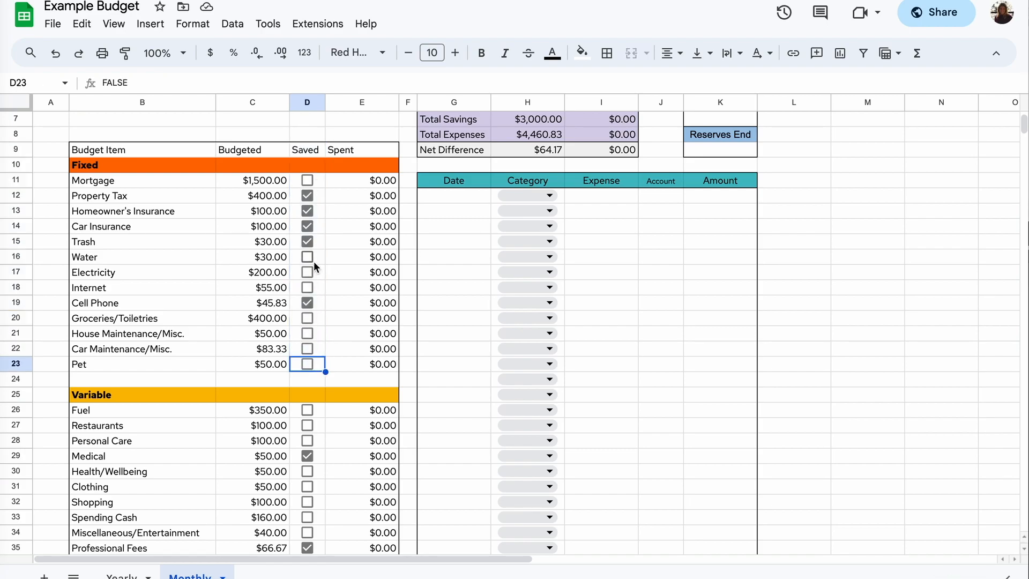
{"action": "left_click", "coordinate": [309, 196]}
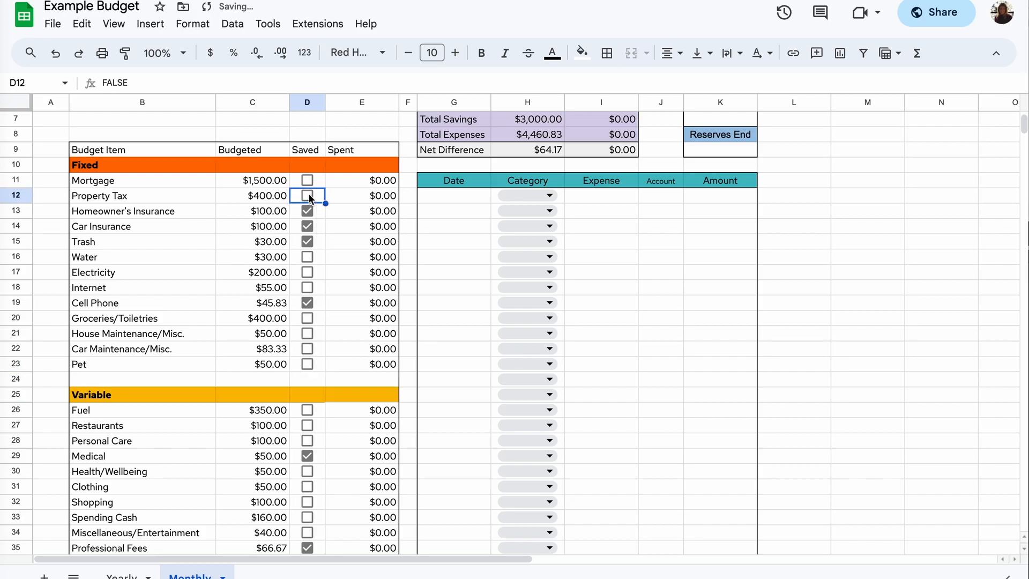
{"action": "left_click", "coordinate": [306, 200]}
Step: Examine the Spent column and the Reserves row (B43:E43) in the Future section of the monthly budget
{"action": "left_click", "coordinate": [372, 150]}
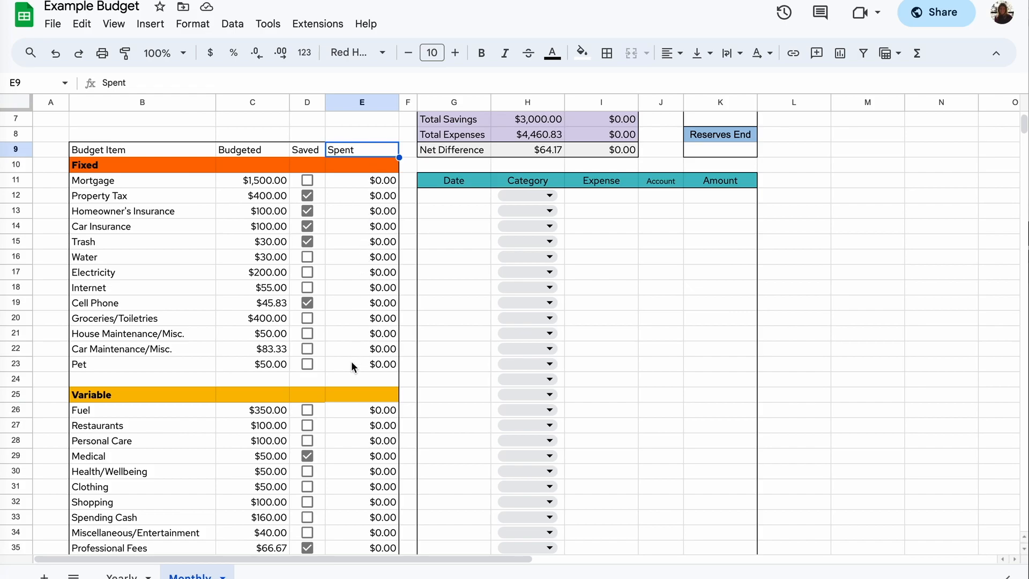
{"action": "scroll", "coordinate": [351, 364], "scroll_direction": "down", "scroll_amount": 5}
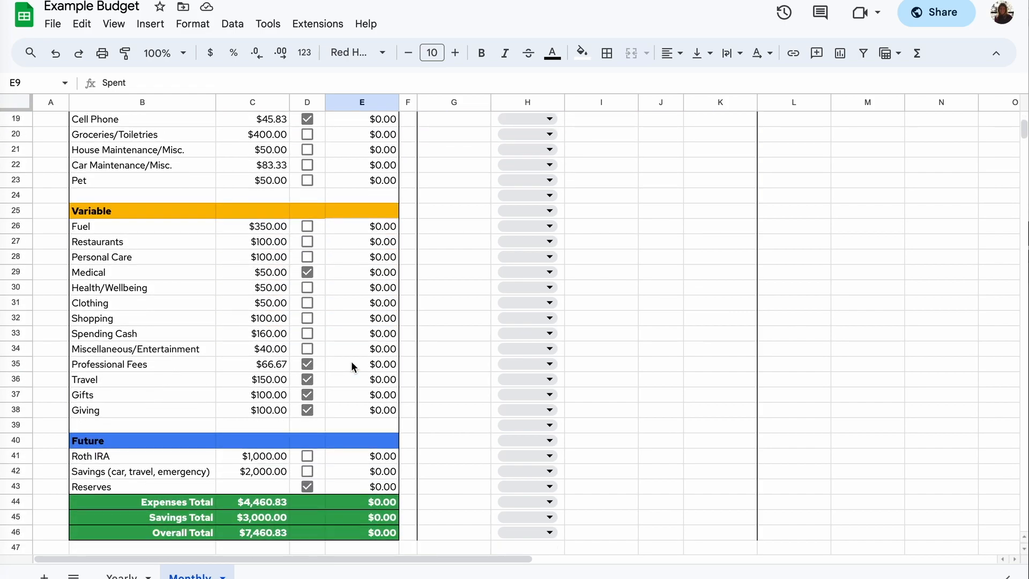
{"action": "scroll", "coordinate": [351, 367], "scroll_direction": "down", "scroll_amount": 1}
{"action": "left_click", "coordinate": [119, 470]}
{"action": "left_click_drag", "start_coordinate": [119, 470], "coordinate": [373, 475]}
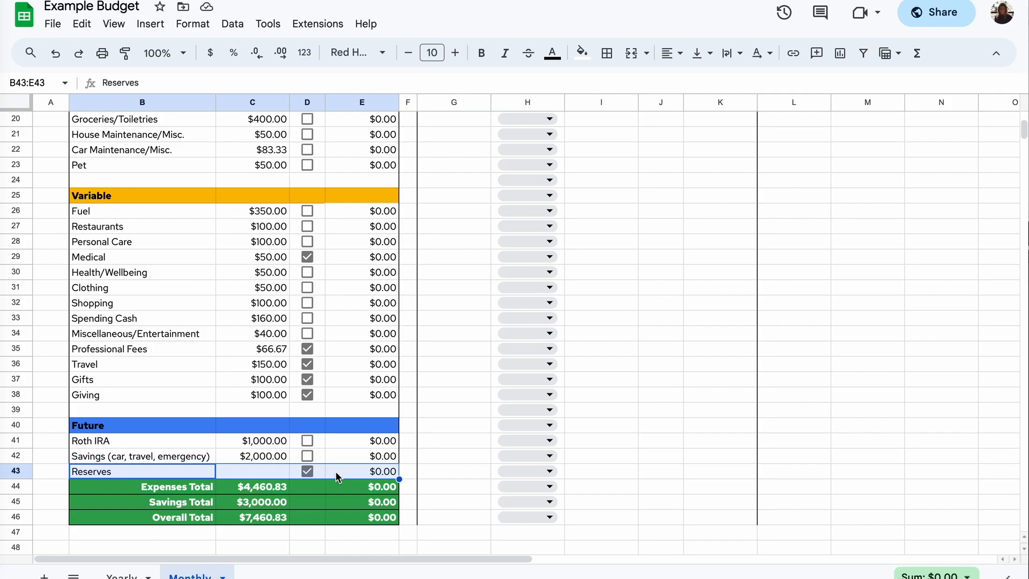
Step: Inspect the Budgeted formulas for Expenses Total, Savings Total and Overall Total, along with the Future amounts in C41:C42
{"action": "left_click", "coordinate": [180, 487]}
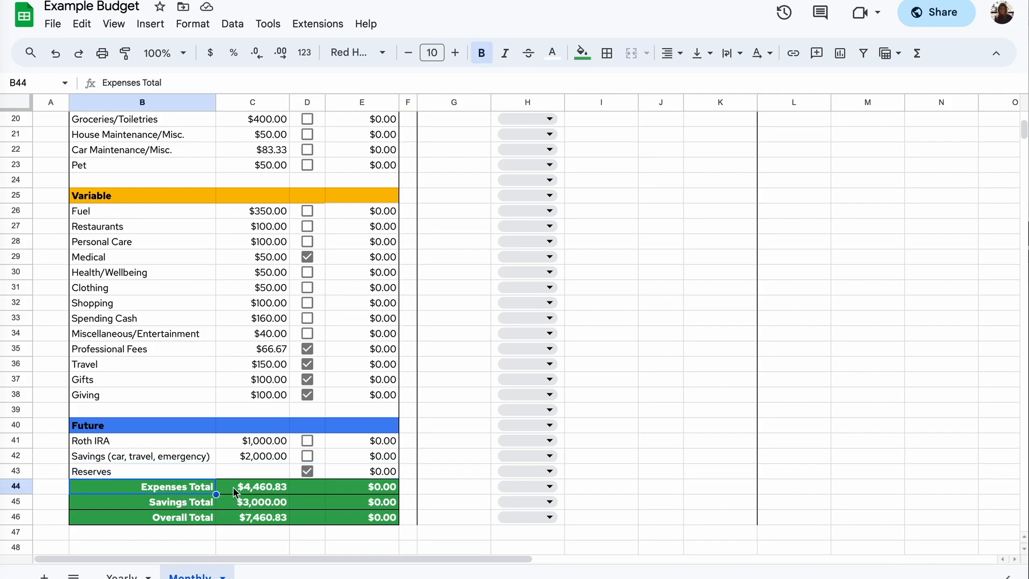
{"action": "left_click", "coordinate": [262, 489]}
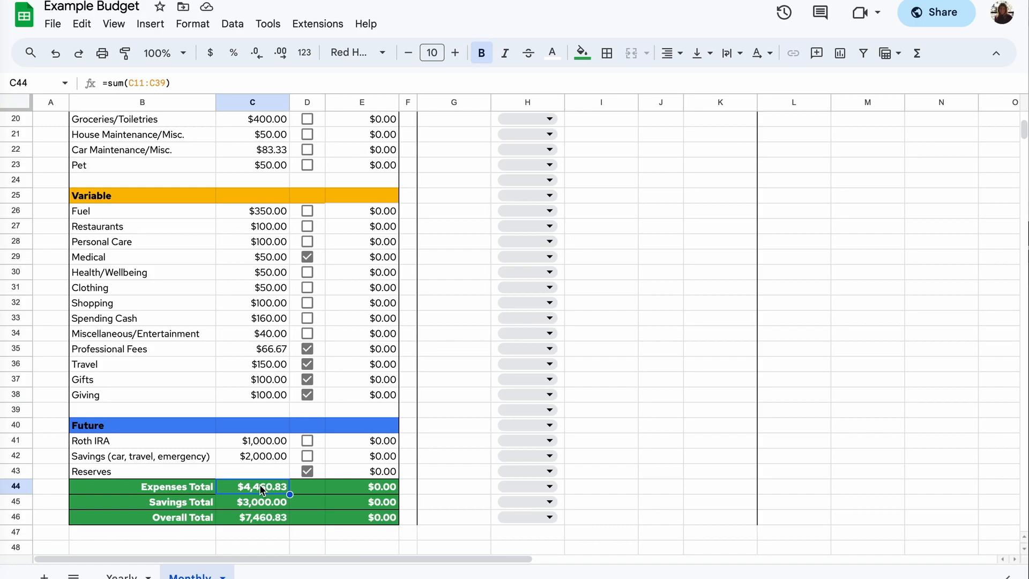
{"action": "scroll", "coordinate": [259, 484], "scroll_direction": "up", "scroll_amount": 5}
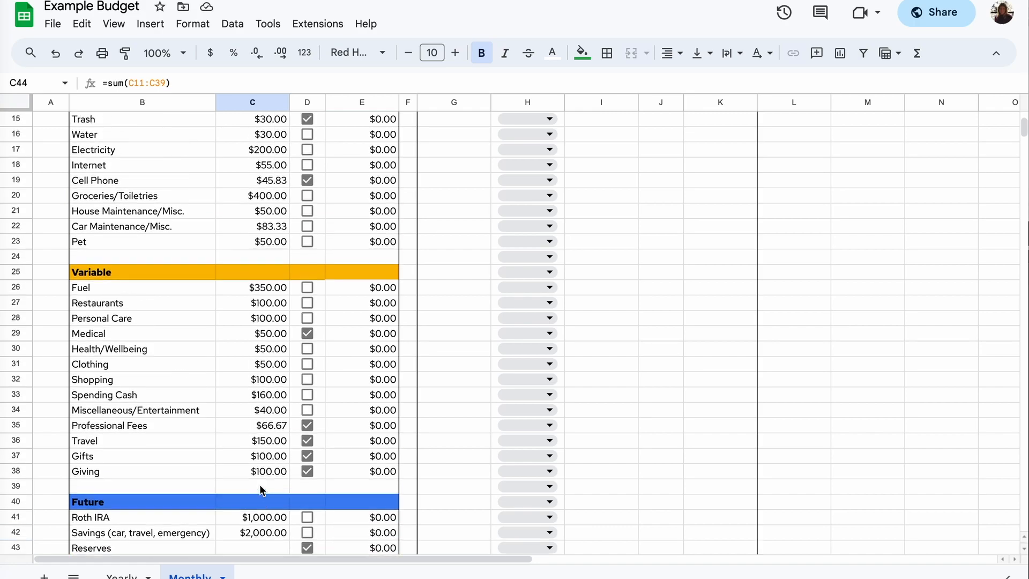
{"action": "scroll", "coordinate": [259, 484], "scroll_direction": "down", "scroll_amount": 5}
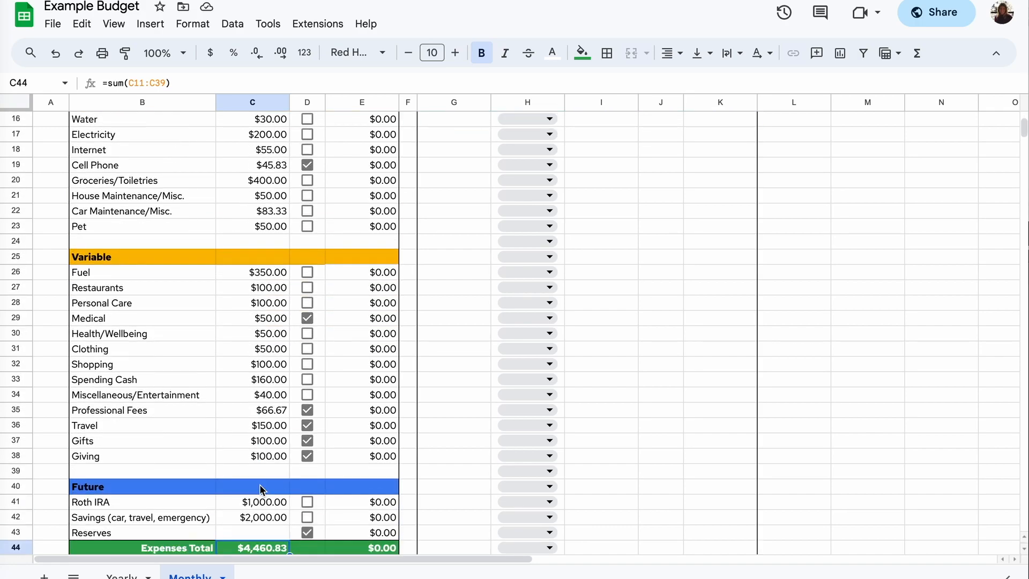
{"action": "left_click", "coordinate": [251, 518]}
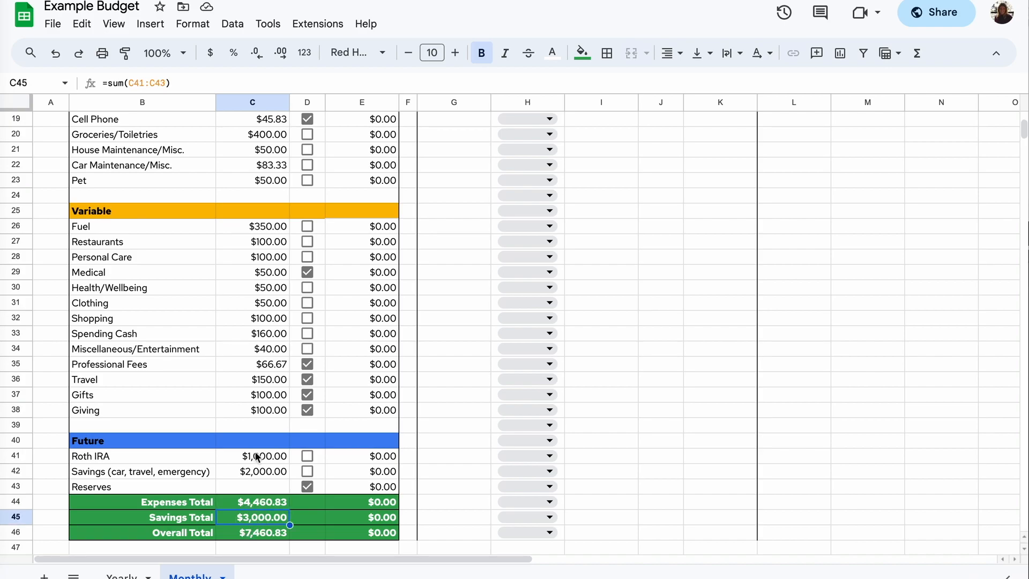
{"action": "left_click_drag", "start_coordinate": [256, 457], "coordinate": [255, 473]}
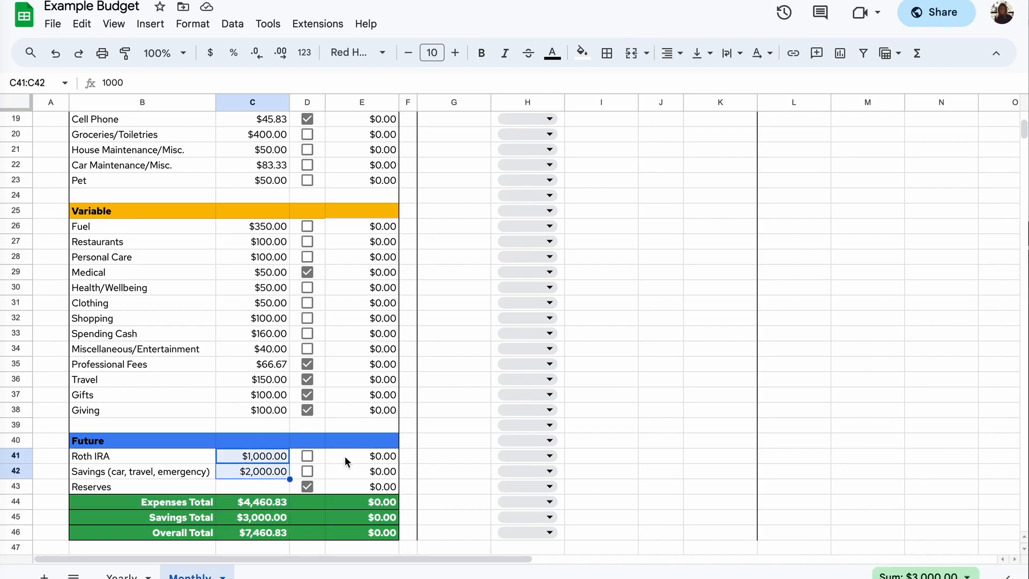
{"action": "left_click", "coordinate": [249, 532]}
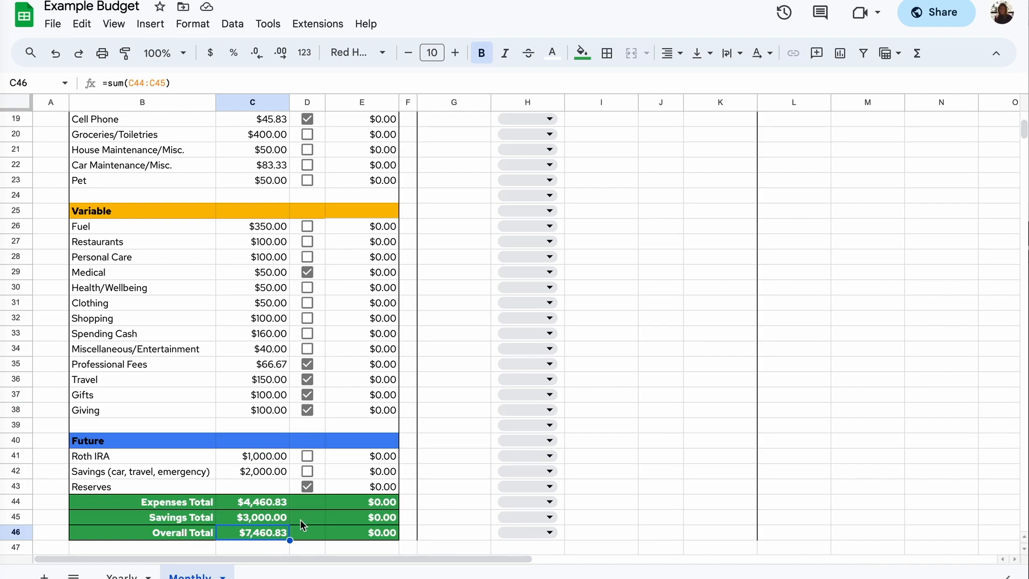
Step: Review the Income table's income rows and inspect the forecasted Total Income formula in H6
{"action": "scroll", "coordinate": [373, 470], "scroll_direction": "up", "scroll_amount": 6}
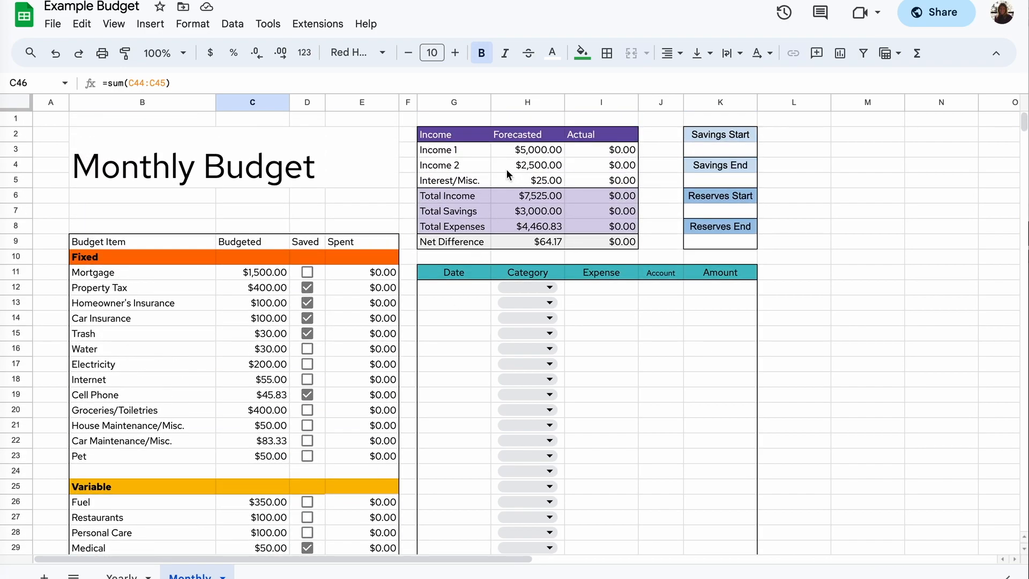
{"action": "left_click_drag", "start_coordinate": [461, 132], "coordinate": [624, 239]}
{"action": "left_click", "coordinate": [468, 151]}
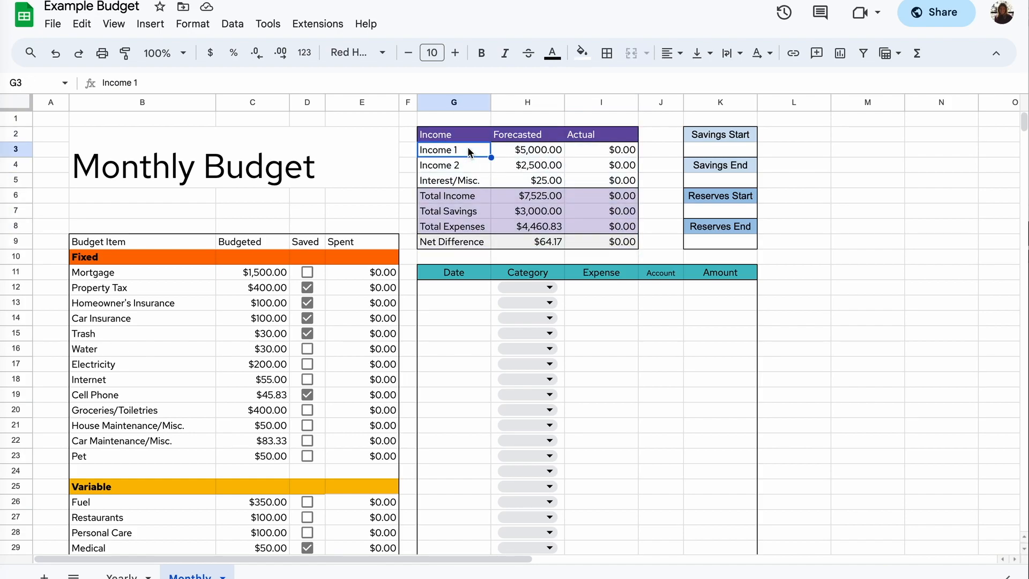
{"action": "left_click", "coordinate": [470, 180]}
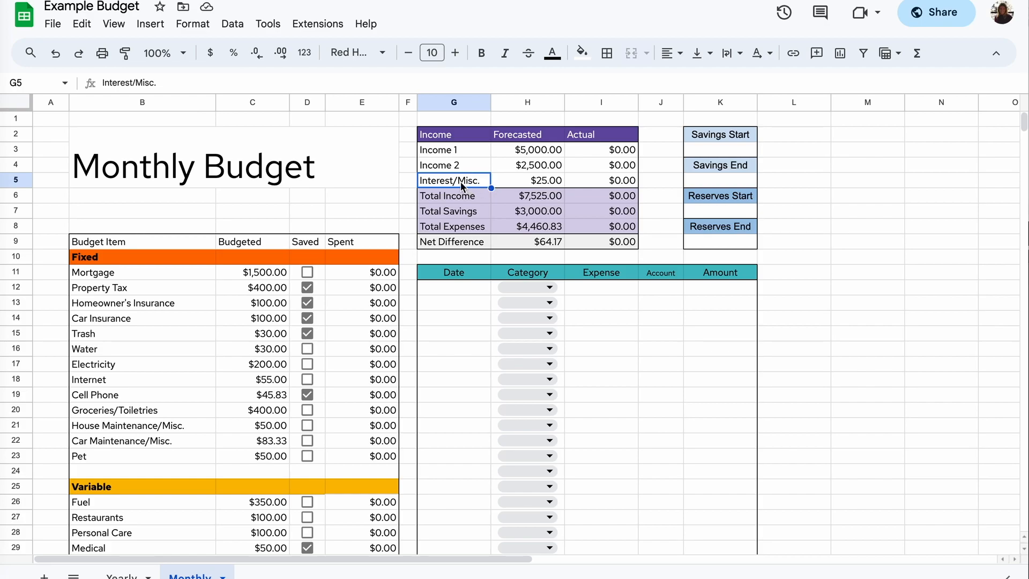
{"action": "left_click", "coordinate": [460, 196]}
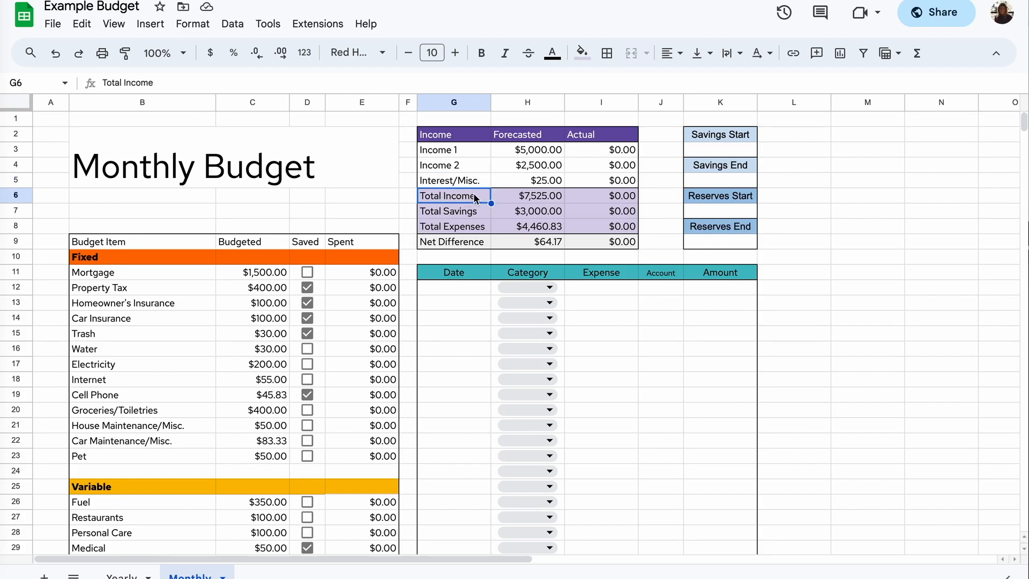
{"action": "left_click", "coordinate": [553, 197]}
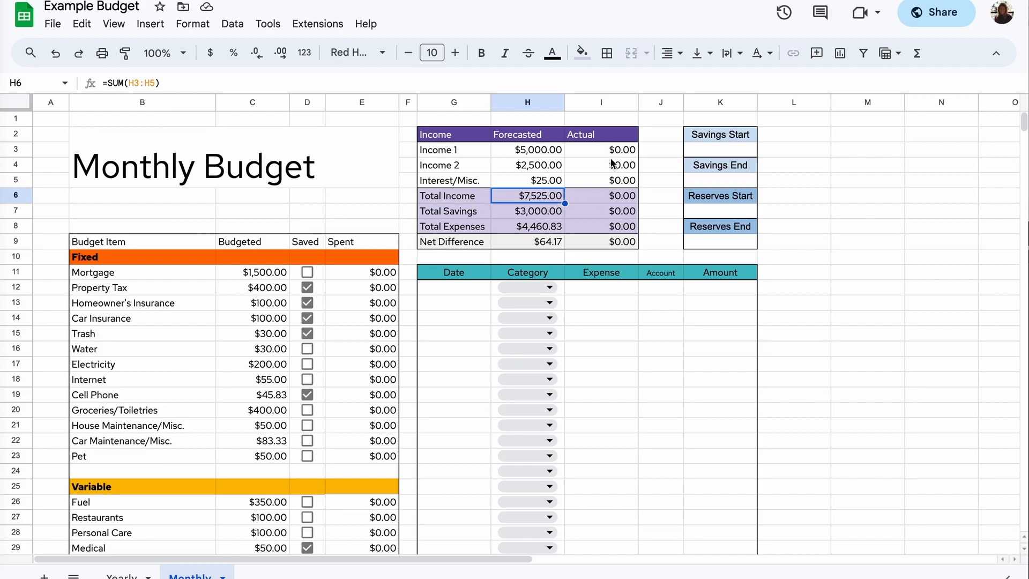
Step: Examine the Total Savings and Total Expenses rows and inspect the forecasted Net Difference formula in H9
{"action": "left_click", "coordinate": [450, 210]}
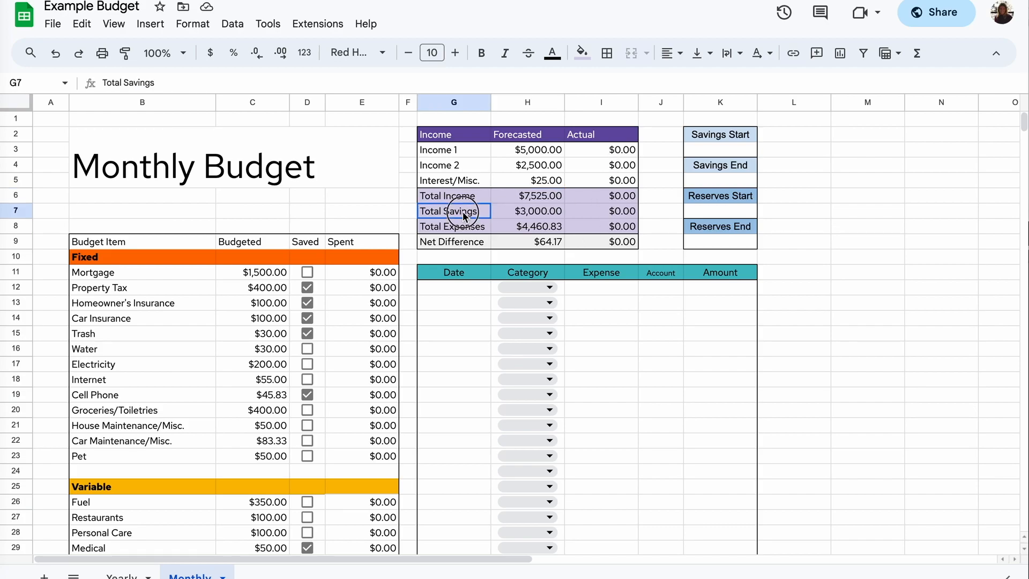
{"action": "left_click_drag", "start_coordinate": [450, 210], "coordinate": [601, 234]}
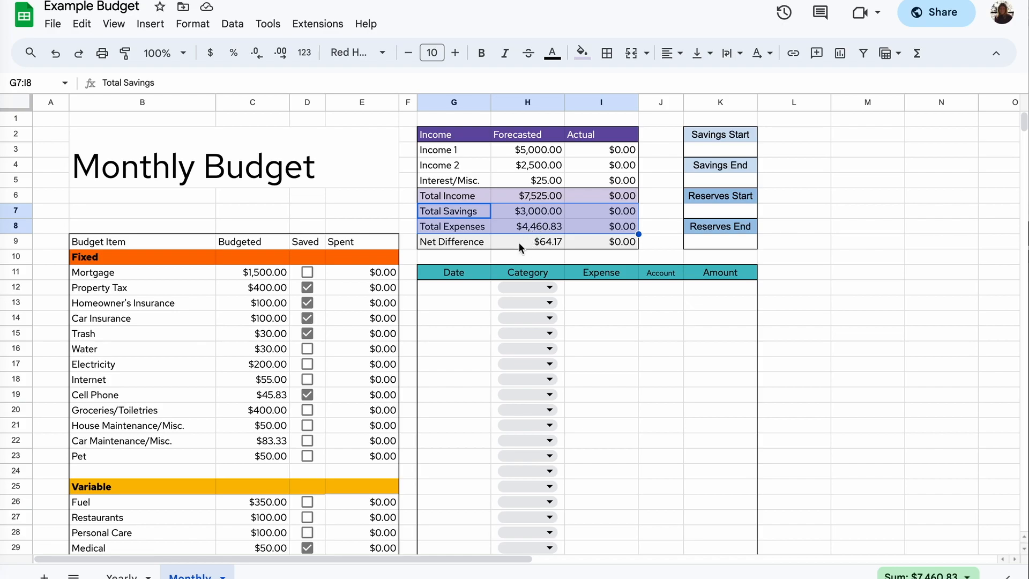
{"action": "left_click", "coordinate": [462, 242]}
{"action": "left_click_drag", "start_coordinate": [449, 244], "coordinate": [593, 239]}
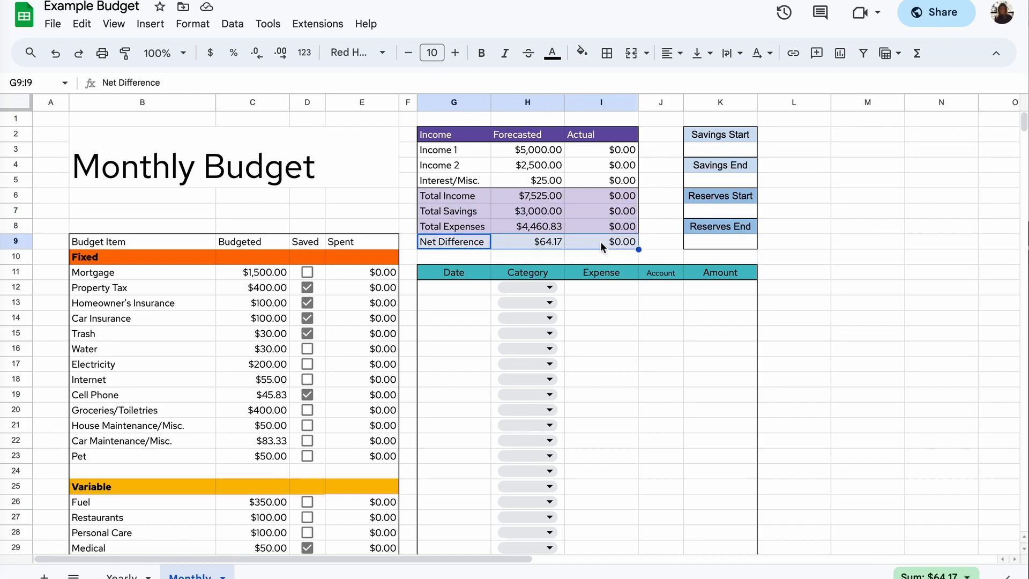
{"action": "left_click", "coordinate": [525, 246]}
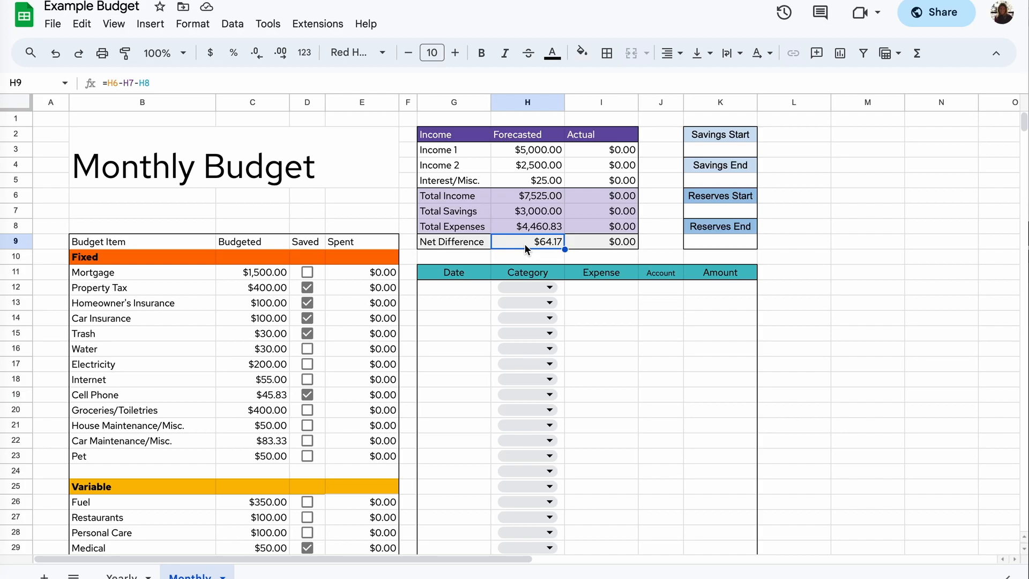
Step: Inspect the forecasted Total Income in H6 and examine the Savings Start and Savings End cells in K2:K5
{"action": "left_click", "coordinate": [531, 197]}
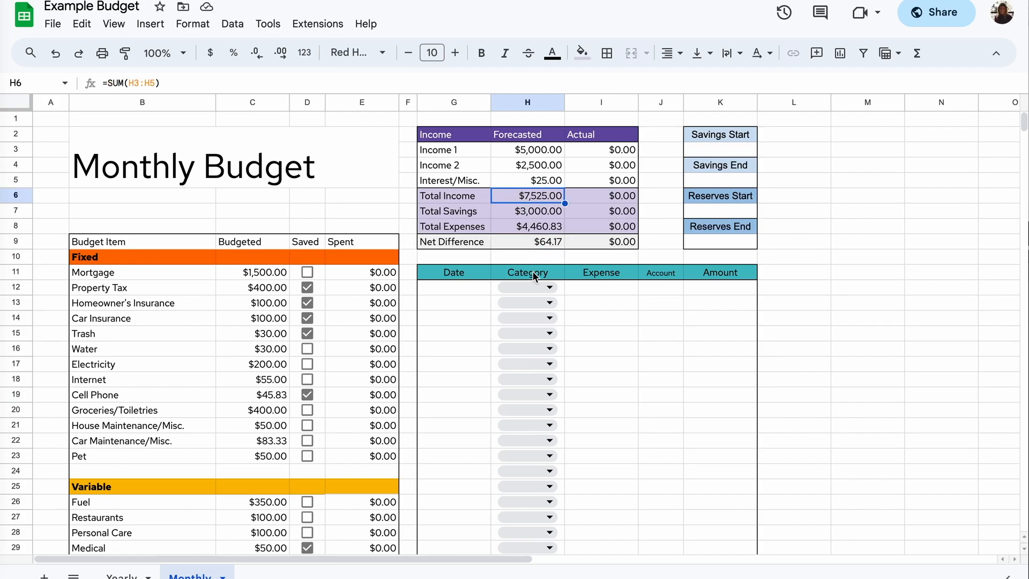
{"action": "left_click_drag", "start_coordinate": [701, 134], "coordinate": [701, 233]}
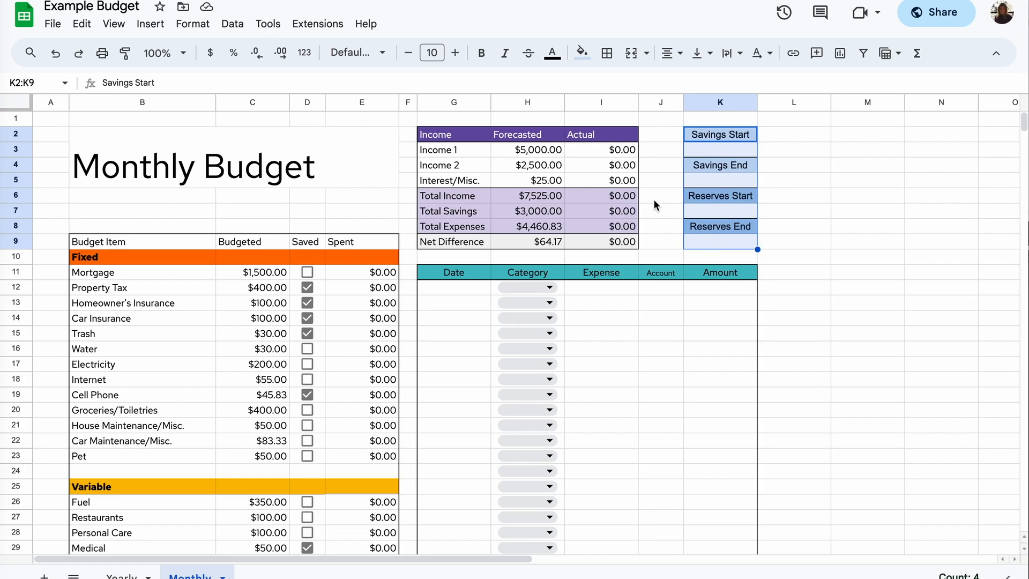
{"action": "left_click", "coordinate": [708, 148]}
{"action": "left_click_drag", "start_coordinate": [718, 134], "coordinate": [707, 153]}
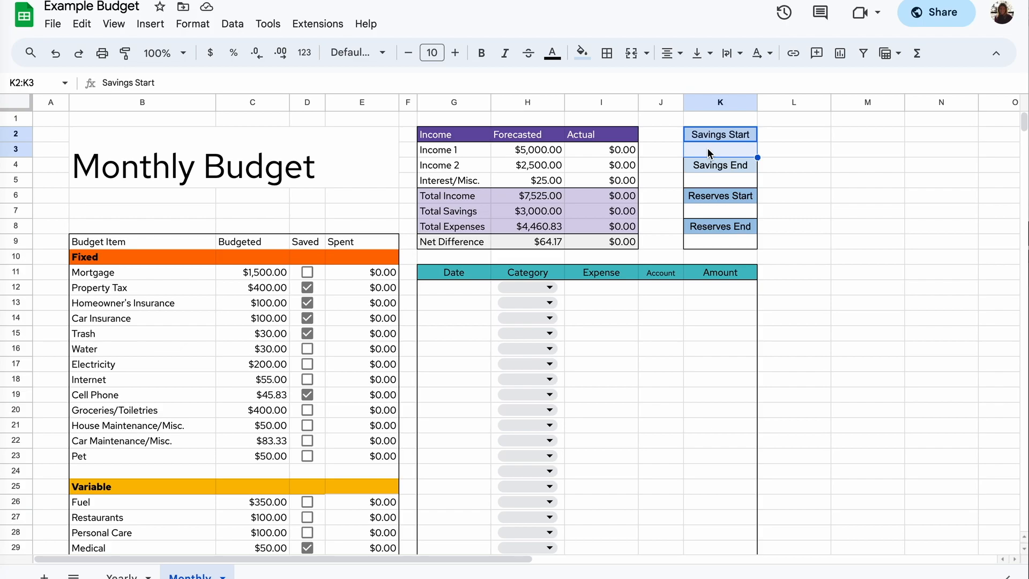
{"action": "left_click_drag", "start_coordinate": [706, 167], "coordinate": [706, 180]}
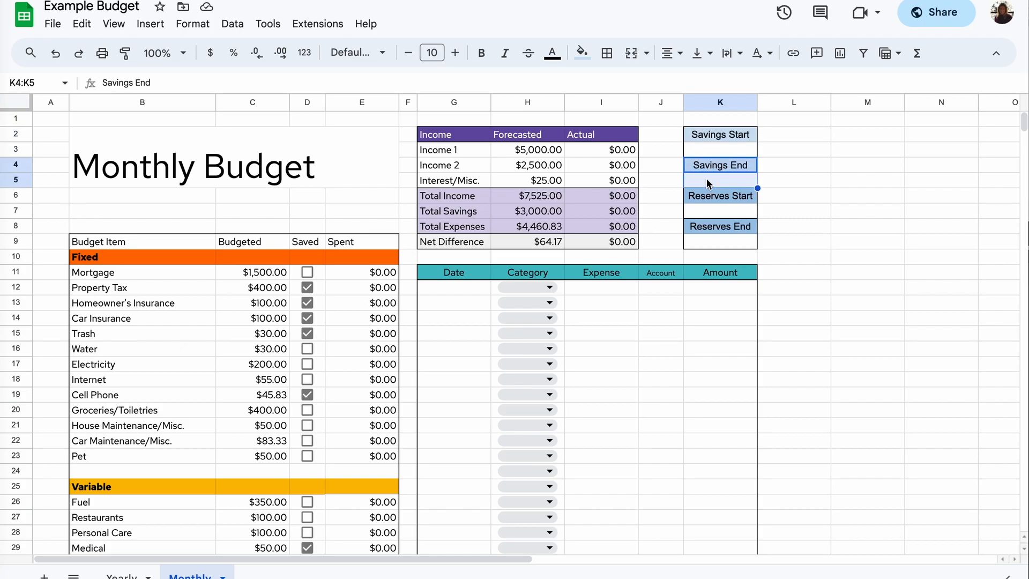
Step: Examine the Reserves Start and Reserves End labels and their entry cells in K6:K9
{"action": "left_click_drag", "start_coordinate": [707, 198], "coordinate": [703, 239]}
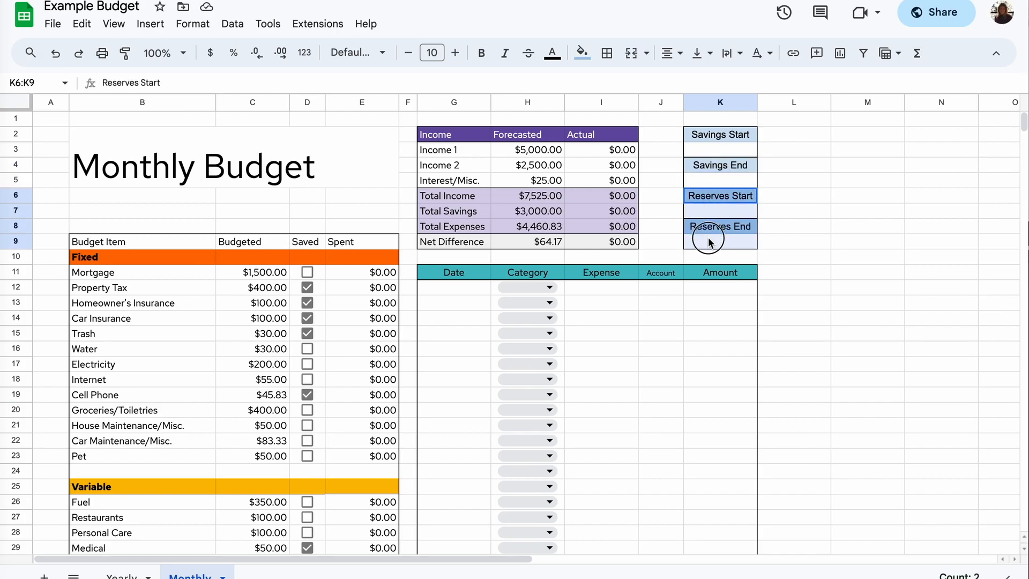
{"action": "left_click", "coordinate": [694, 197]}
{"action": "left_click", "coordinate": [693, 211]}
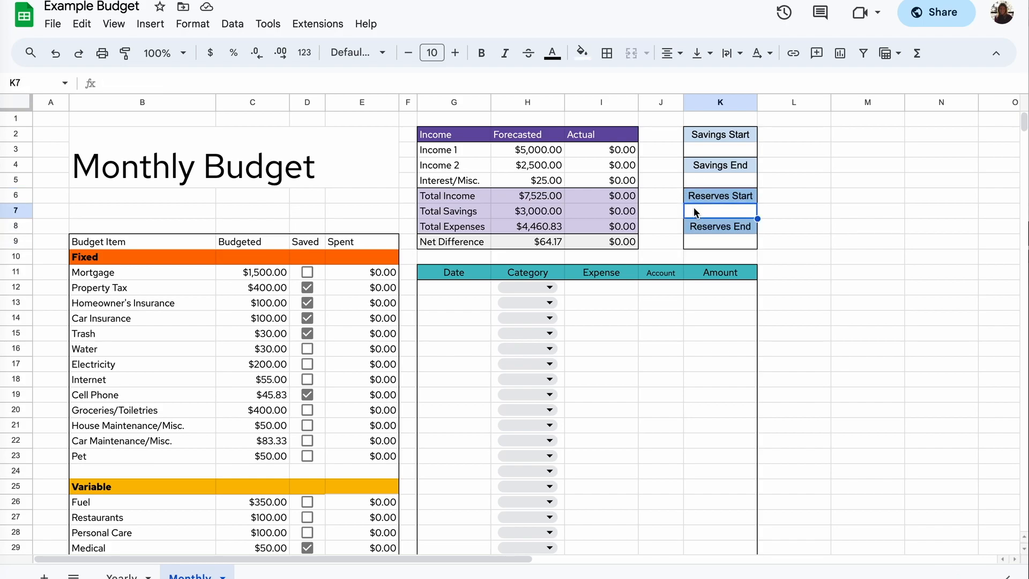
{"action": "left_click", "coordinate": [696, 244]}
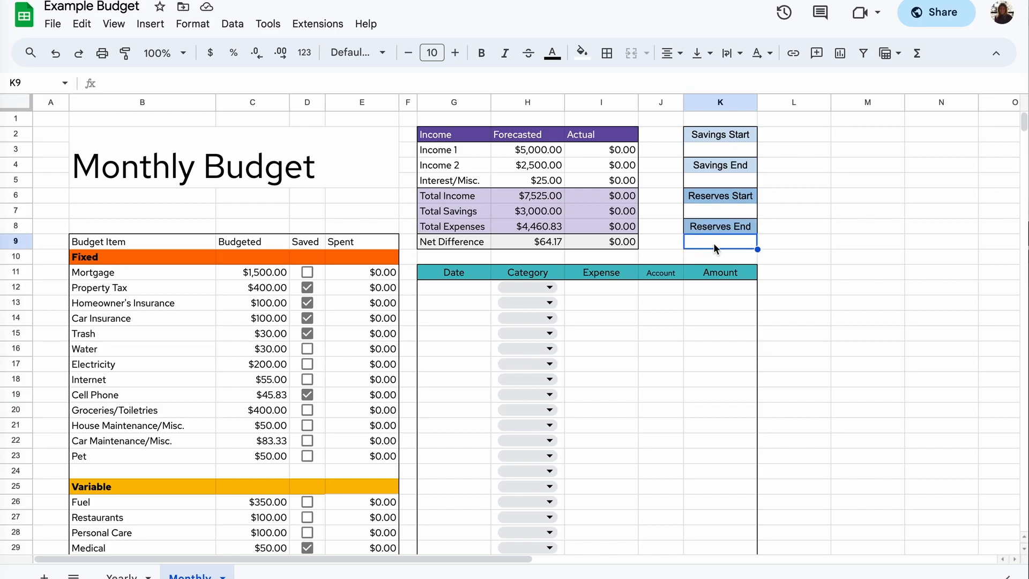
Step: Review the expense log from its header row down (G11:K23), along with the Income and Budget Item tables
{"action": "left_click_drag", "start_coordinate": [461, 276], "coordinate": [722, 464]}
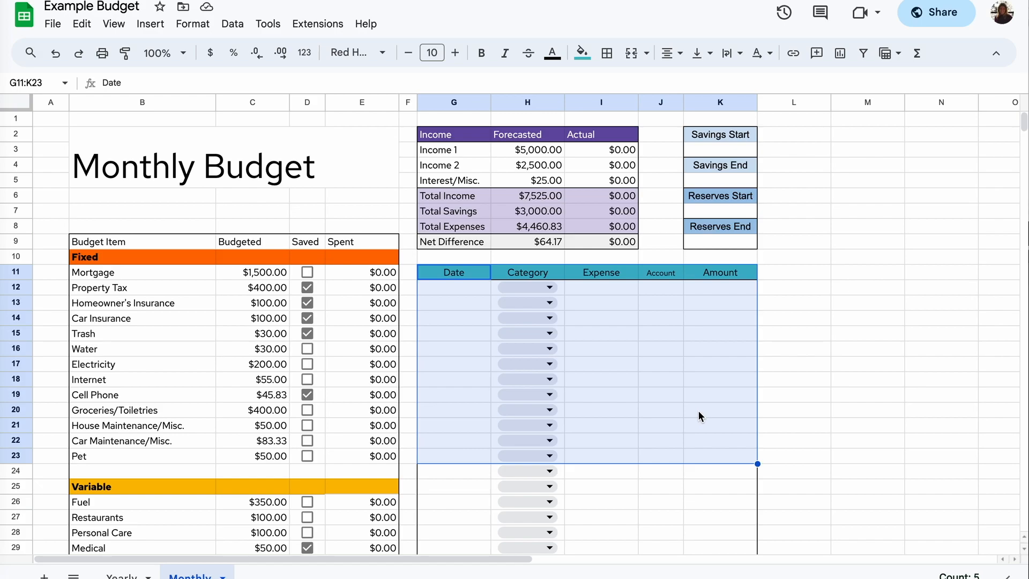
{"action": "left_click_drag", "start_coordinate": [601, 180], "coordinate": [573, 293]}
{"action": "left_click_drag", "start_coordinate": [197, 246], "coordinate": [349, 483]}
Step: Inspect the expense log's first entry row, covering the Date, Category choices, Expense, Account and Amount cells in G12:K12
{"action": "left_click", "coordinate": [482, 294]}
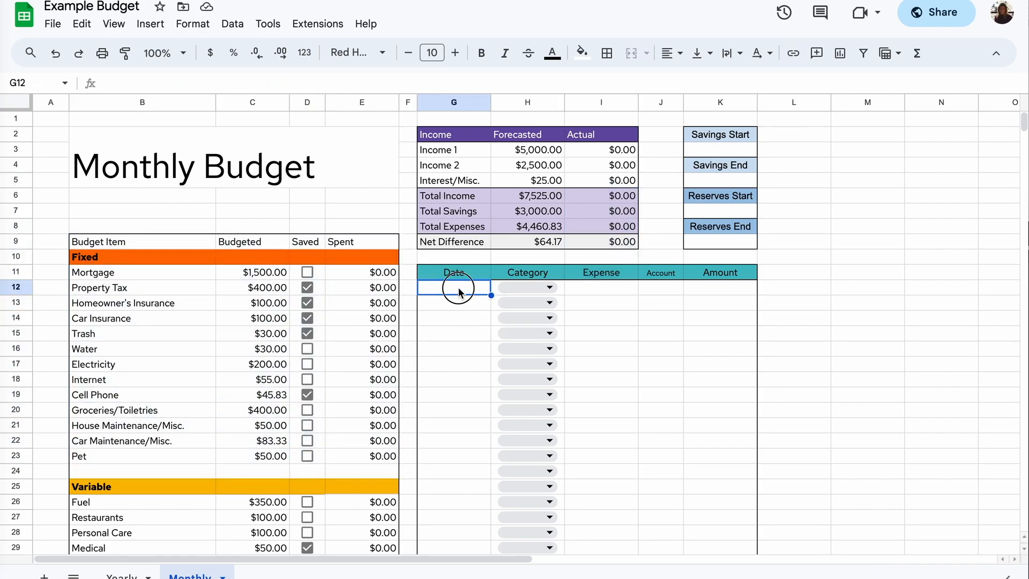
{"action": "left_click", "coordinate": [511, 287]}
{"action": "scroll", "coordinate": [520, 384], "scroll_direction": "down", "scroll_amount": 6}
{"action": "scroll", "coordinate": [521, 385], "scroll_direction": "up", "scroll_amount": 6}
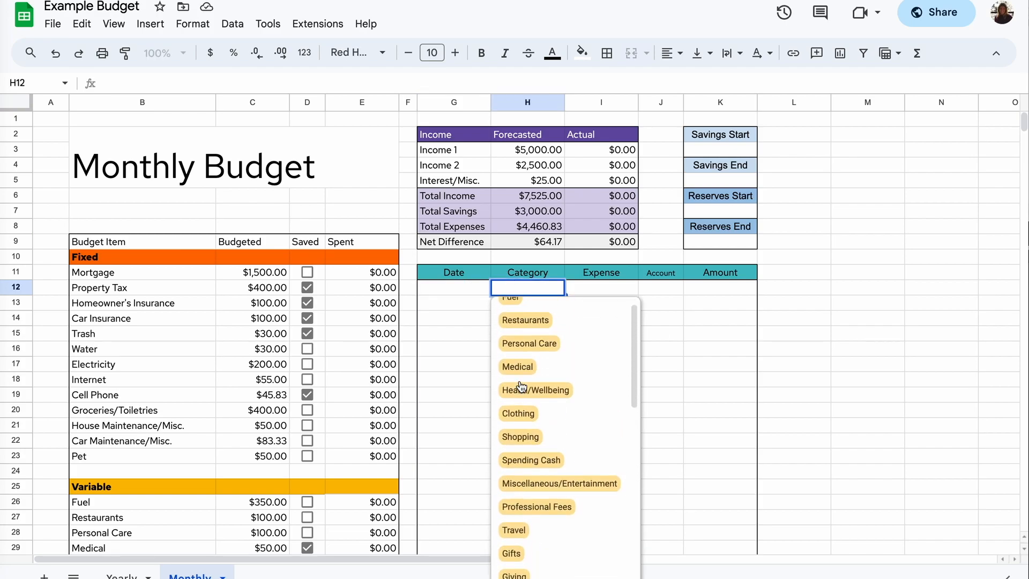
{"action": "left_click", "coordinate": [596, 288]}
{"action": "left_click", "coordinate": [661, 290]}
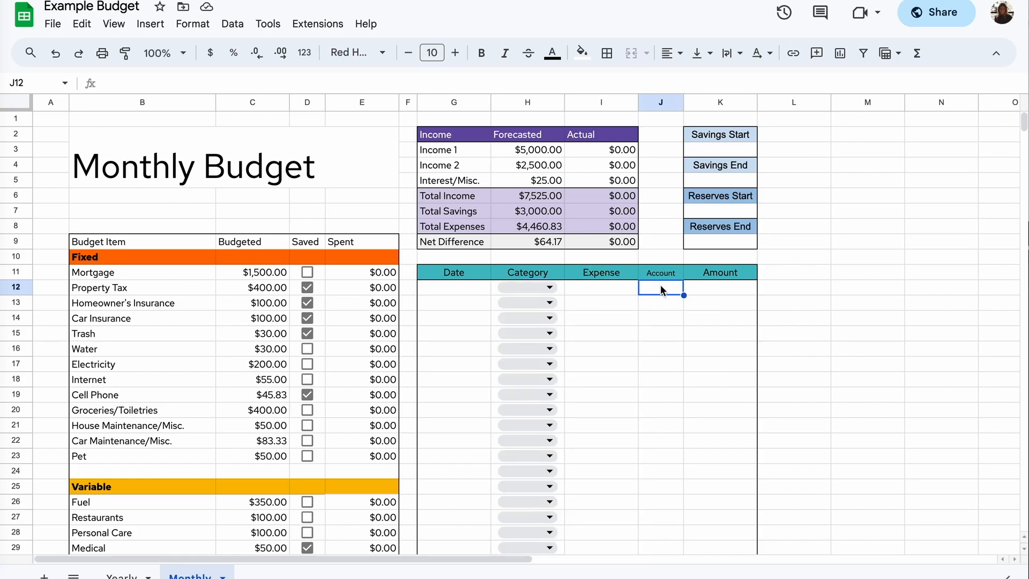
{"action": "left_click", "coordinate": [702, 289]}
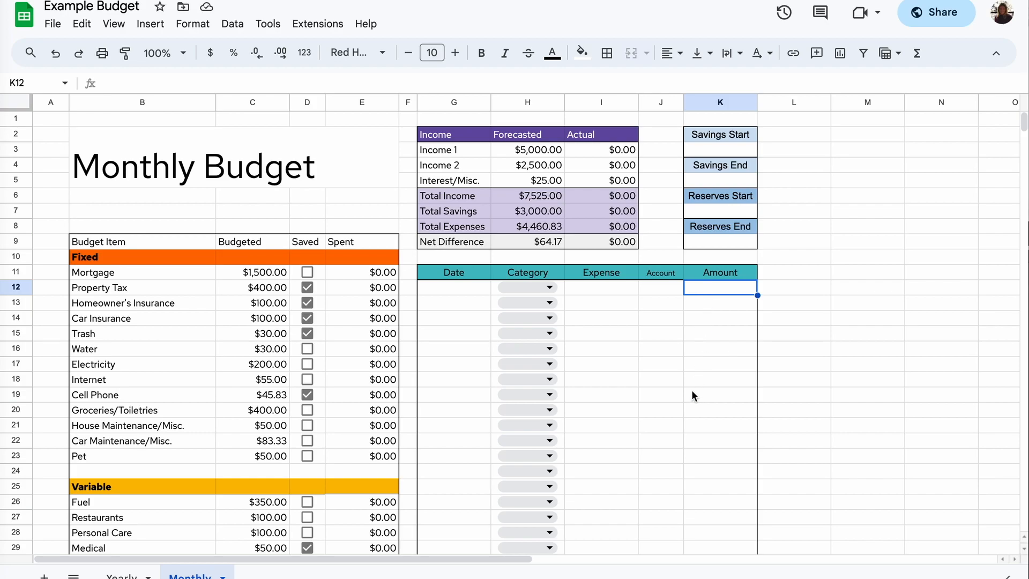
Step: Look over the monthly budget items and inspect the Saved checkboxes for Property Tax, Car Insurance and Trash
{"action": "scroll", "coordinate": [691, 396], "scroll_direction": "down", "scroll_amount": 2}
{"action": "scroll", "coordinate": [692, 396], "scroll_direction": "down", "scroll_amount": 10}
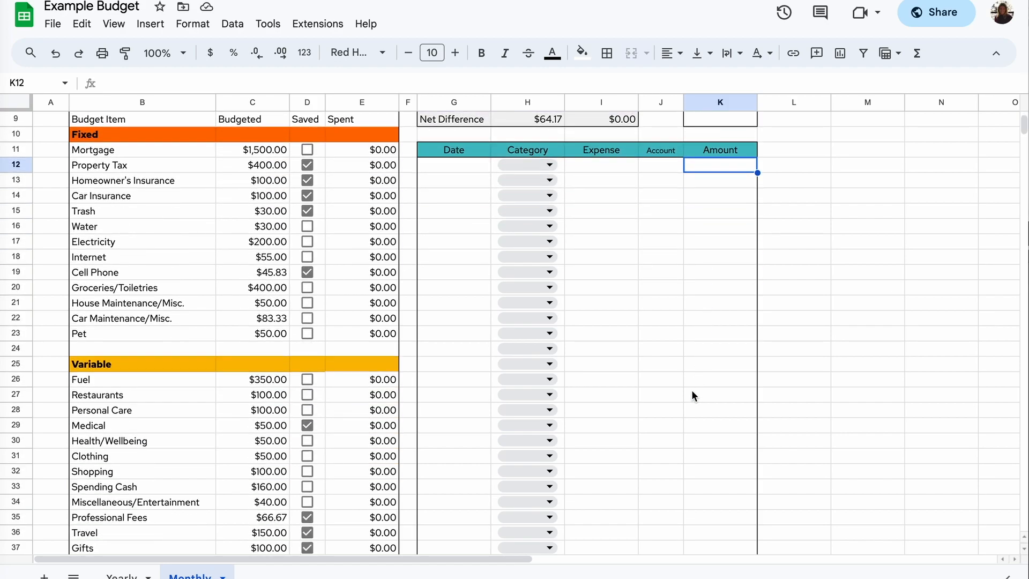
{"action": "scroll", "coordinate": [692, 396], "scroll_direction": "up", "scroll_amount": 8}
{"action": "scroll", "coordinate": [691, 395], "scroll_direction": "up", "scroll_amount": 3}
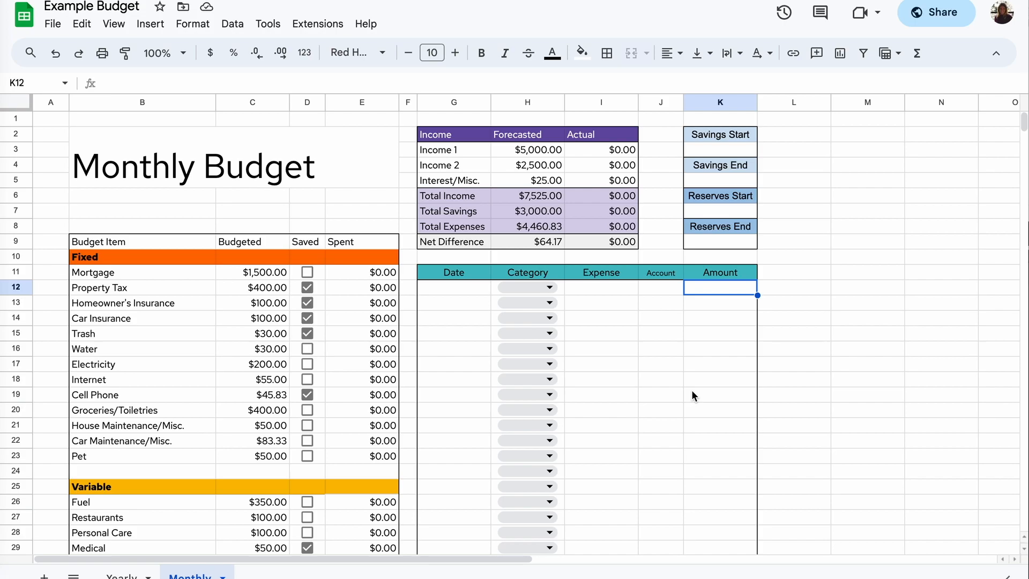
{"action": "left_click", "coordinate": [318, 288]}
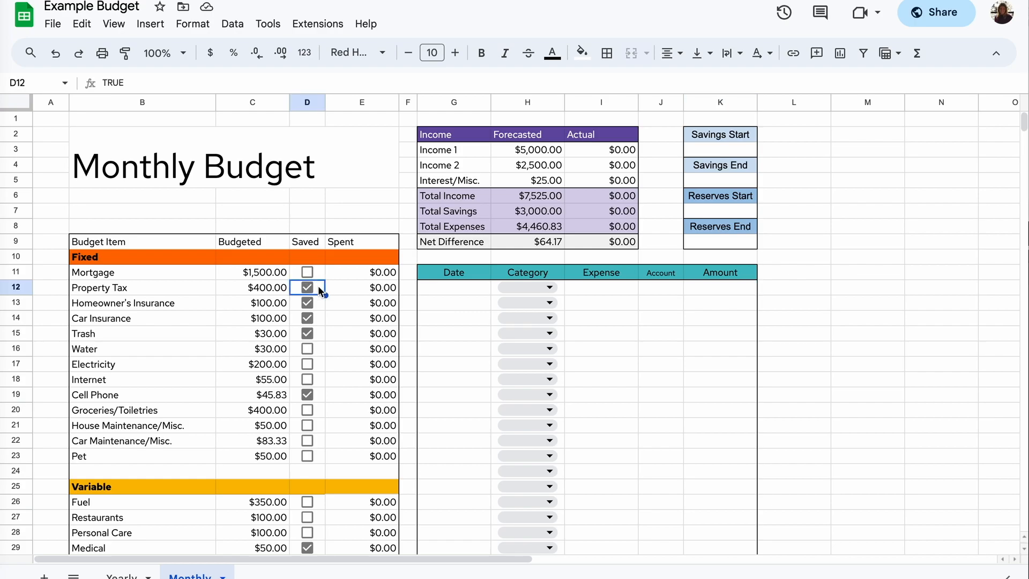
{"action": "left_click", "coordinate": [320, 314]}
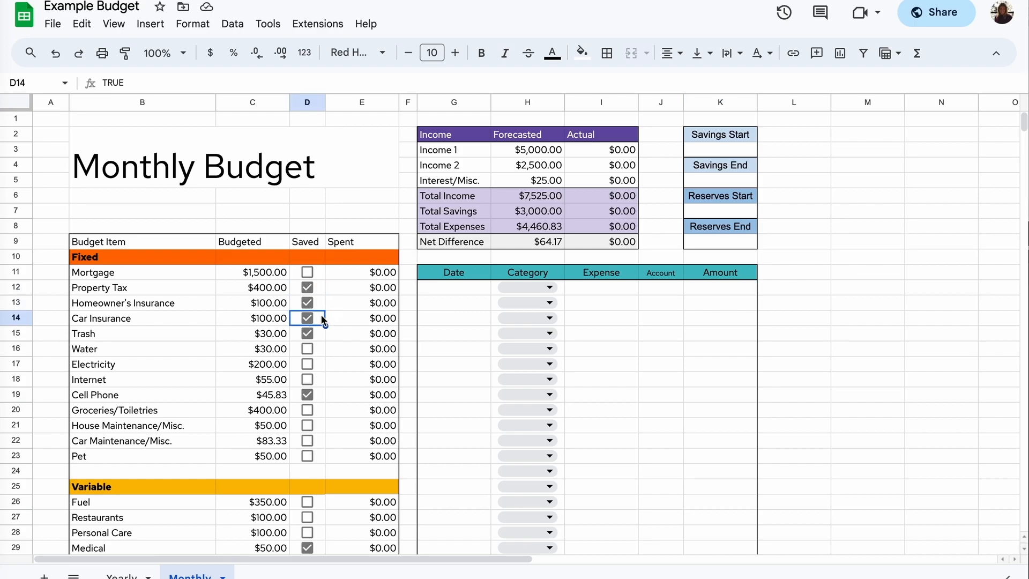
{"action": "left_click", "coordinate": [322, 333]}
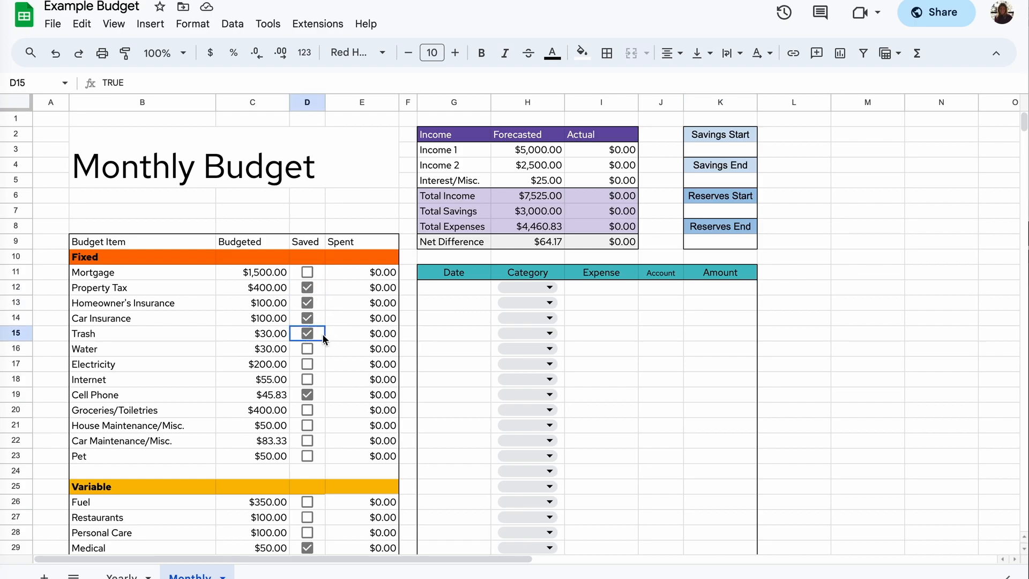